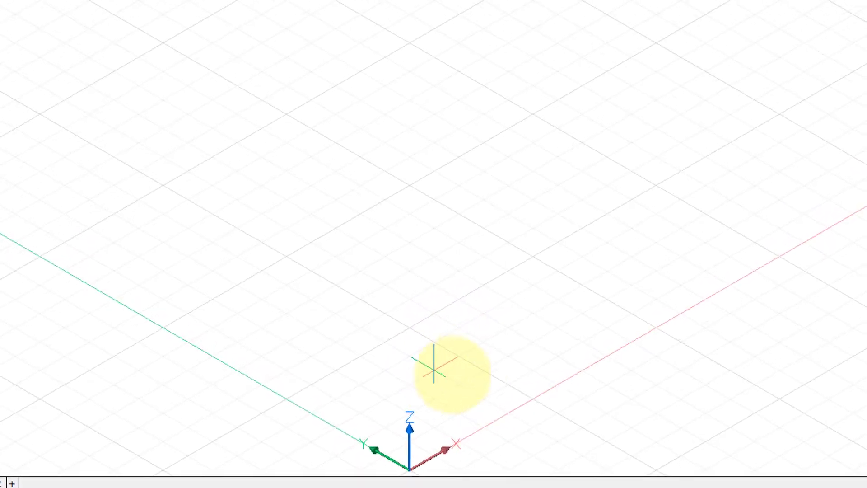
Finish the line at 7 1/2", 3 1/2" and inspect its start Z, end Z and Delta Z.
click(651, 135)
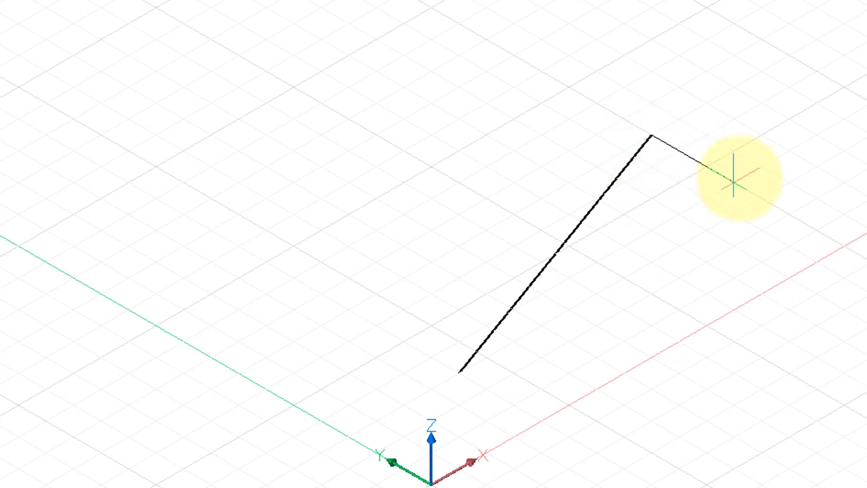
key(Escape)
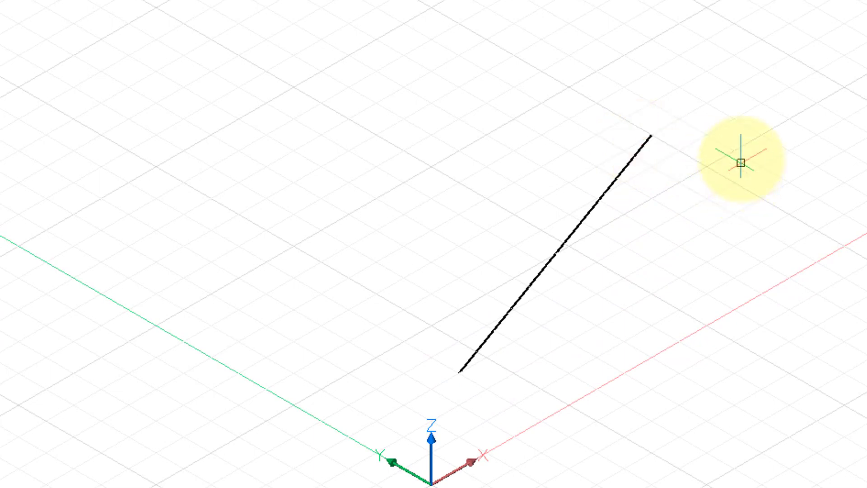
click(614, 181)
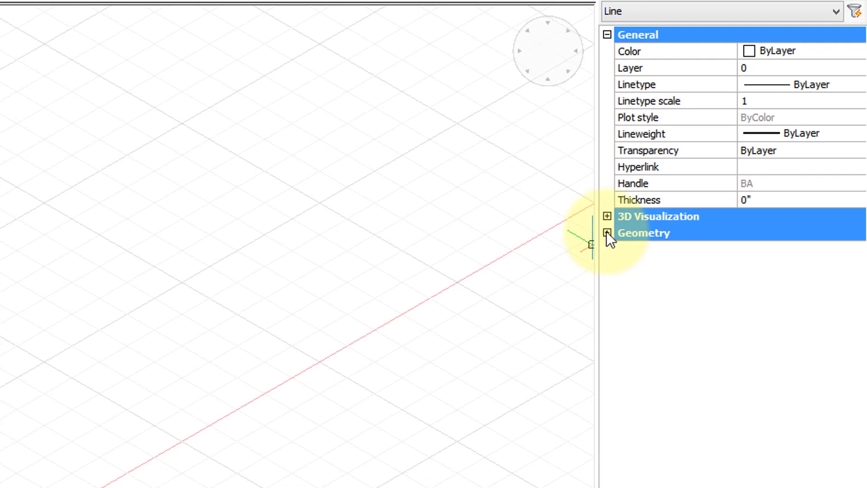
click(607, 232)
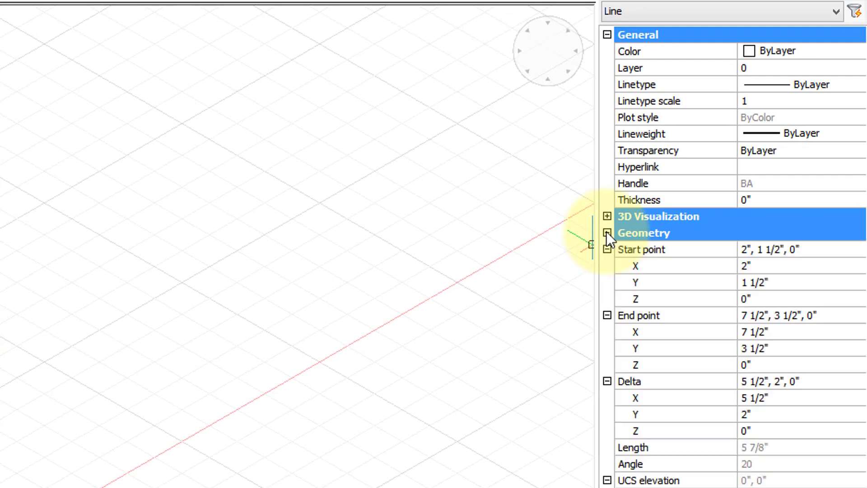
click(754, 294)
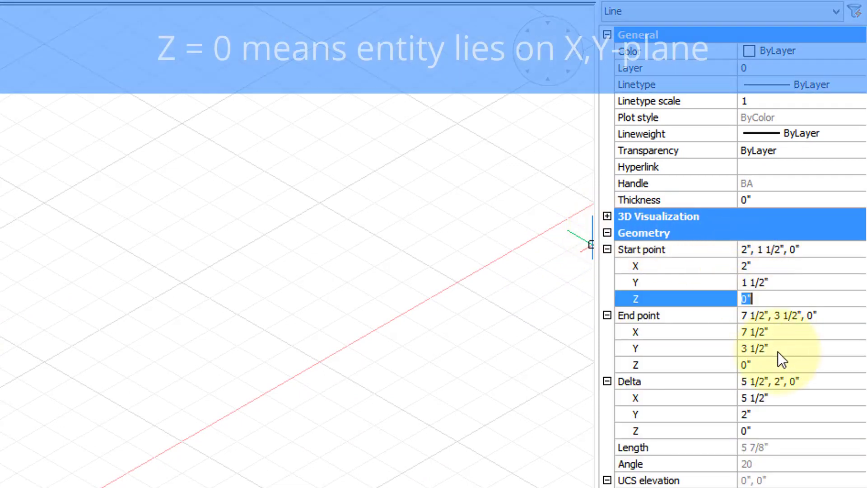
click(782, 429)
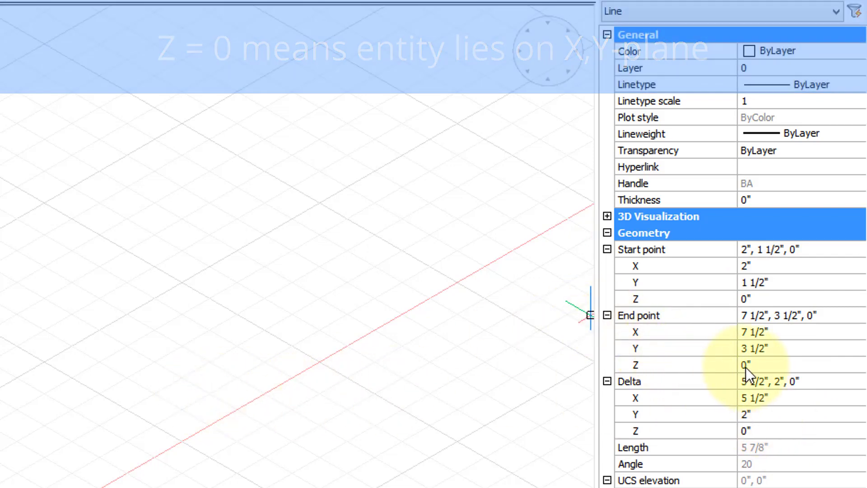
click(761, 364)
Set the line's end point Z to 5", orbit around it, then return to isometric view.
text(5)
key(Return)
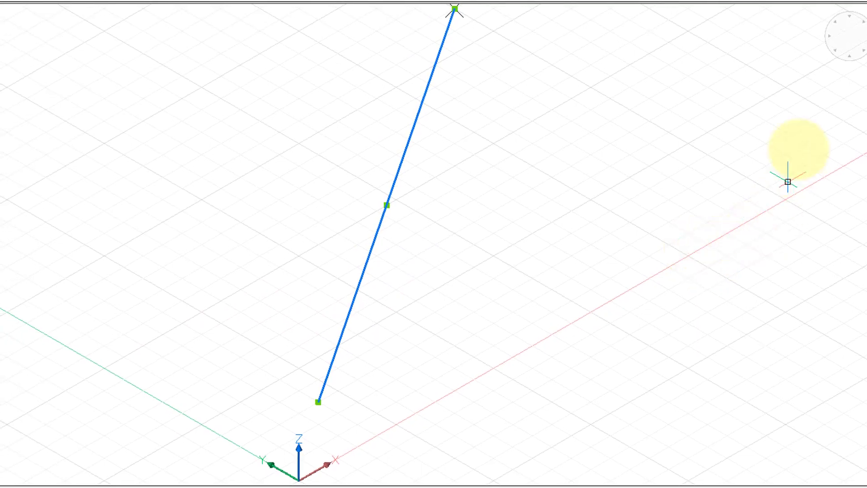
shift+middle_drag(662, 325, 856, 325)
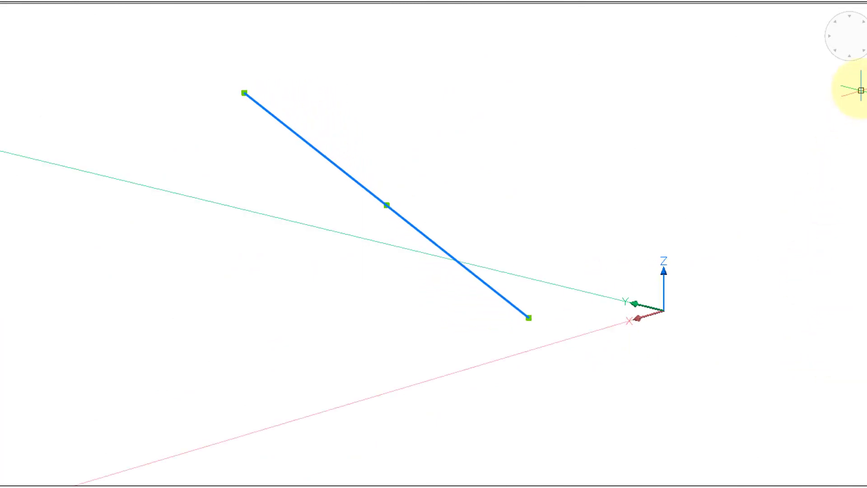
click(833, 53)
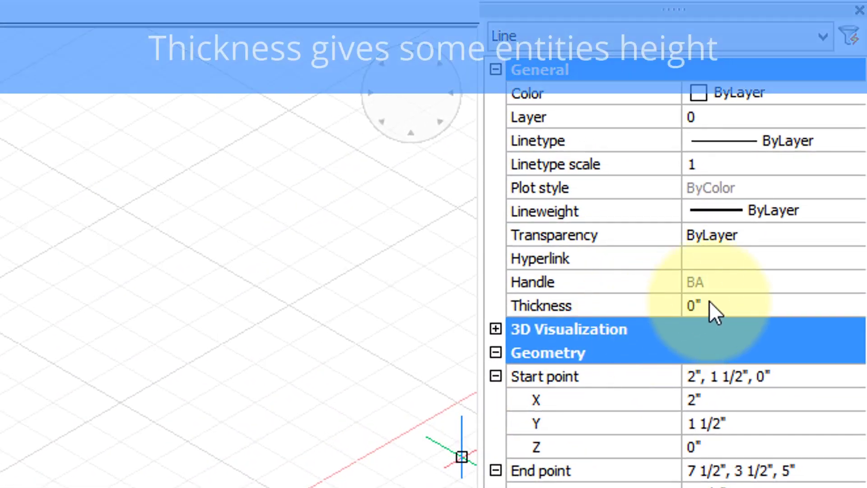
Set the sloped line's thickness to 5" and orbit to view the upright face.
click(863, 213)
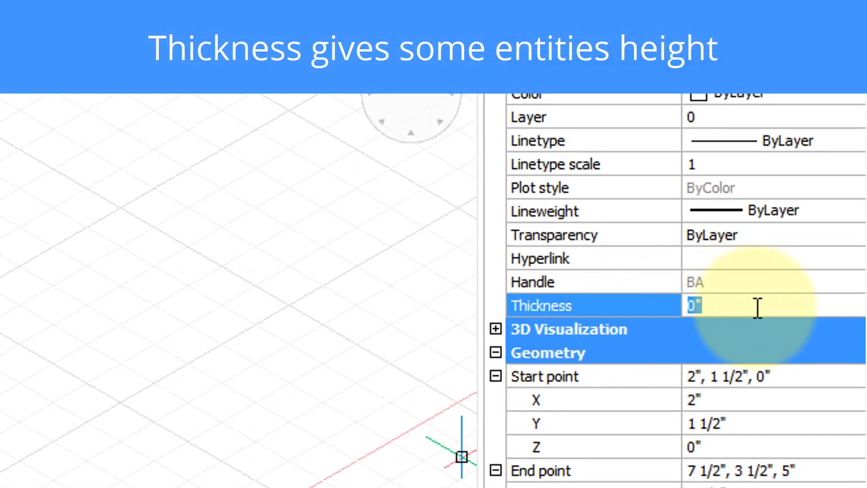
text(5)
key(Return)
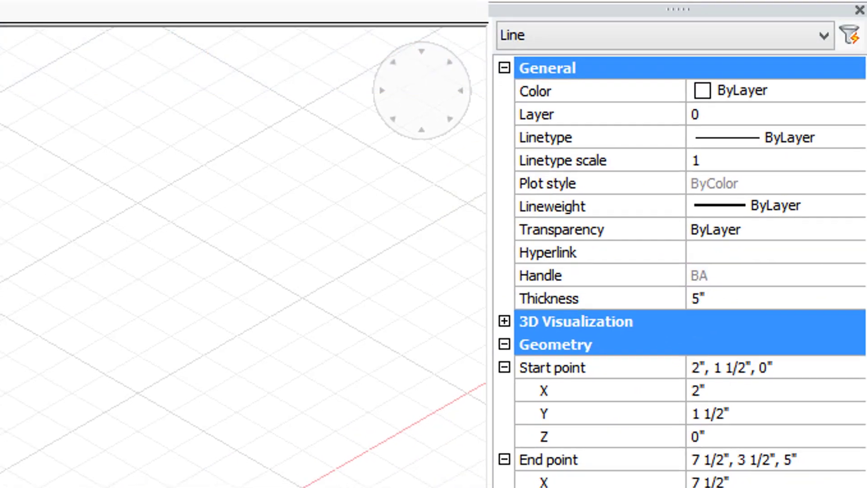
shift+middle_drag(335, 434, 4, 236)
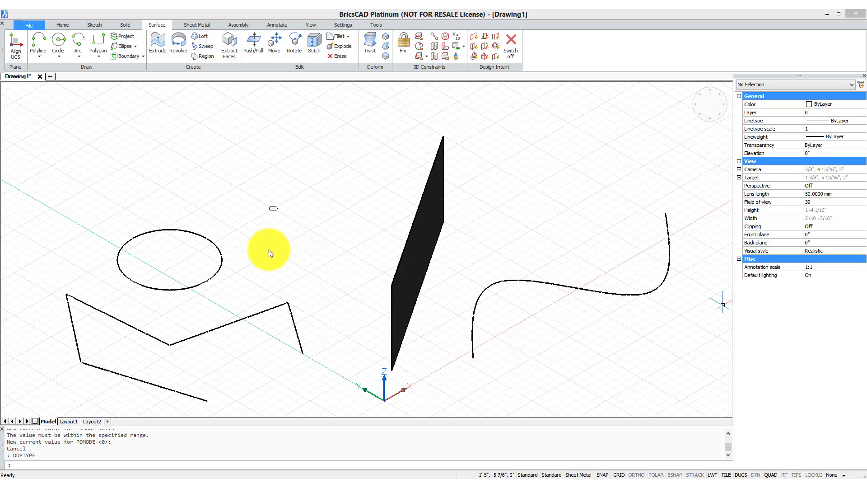
Give the circle a 5" thickness, turning it into a cylinder.
click(219, 271)
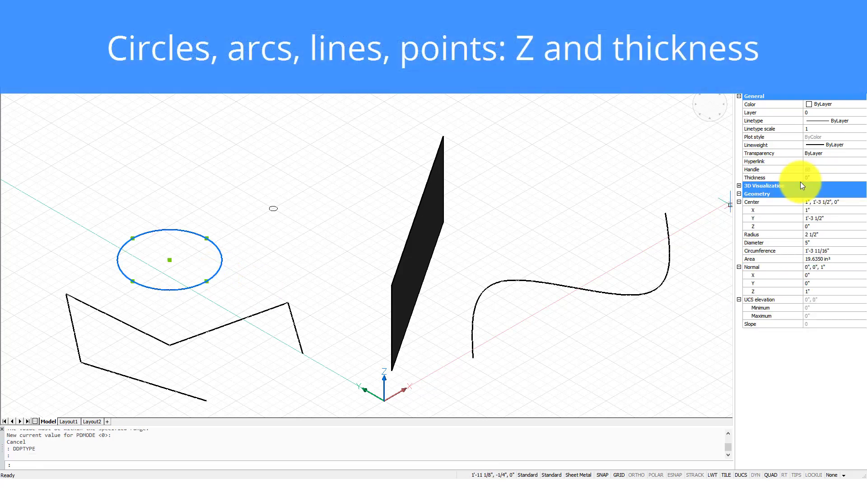
click(813, 177)
text(5)
key(Return)
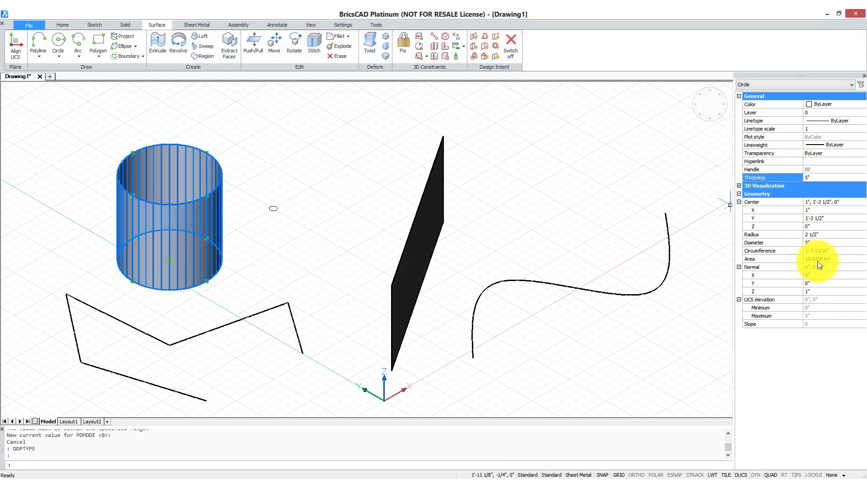
Move the cylinder's centre to Z 5", then lower it to Z -5".
click(818, 225)
text(5)
key(Return)
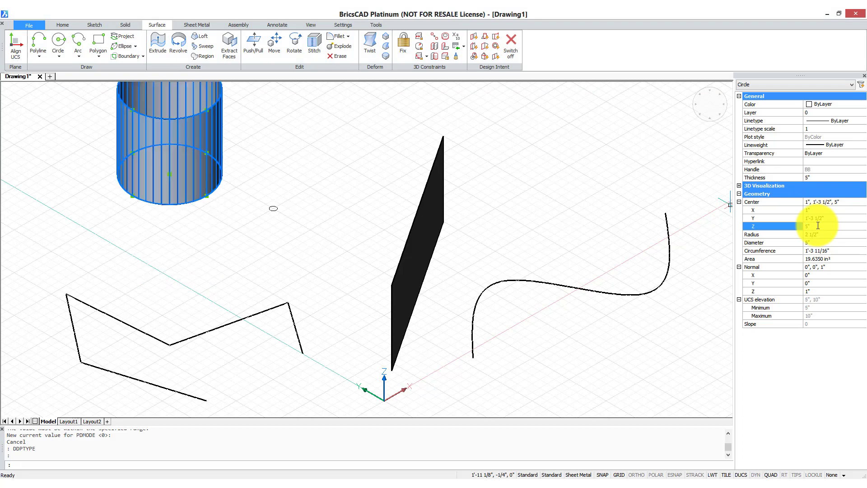
text(-)
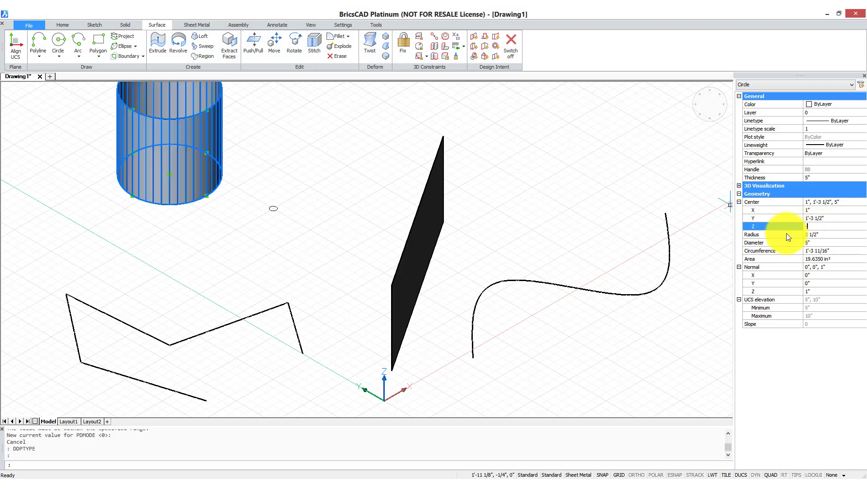
text(5)
key(Return)
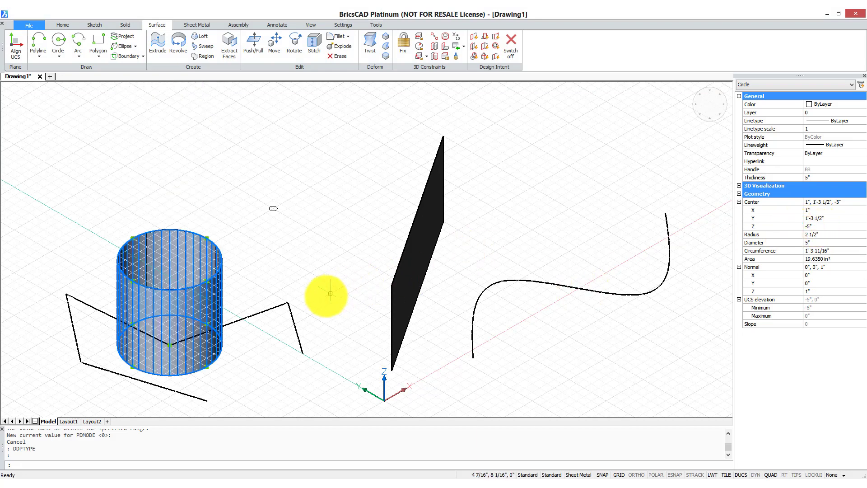
key(Escape)
click(274, 209)
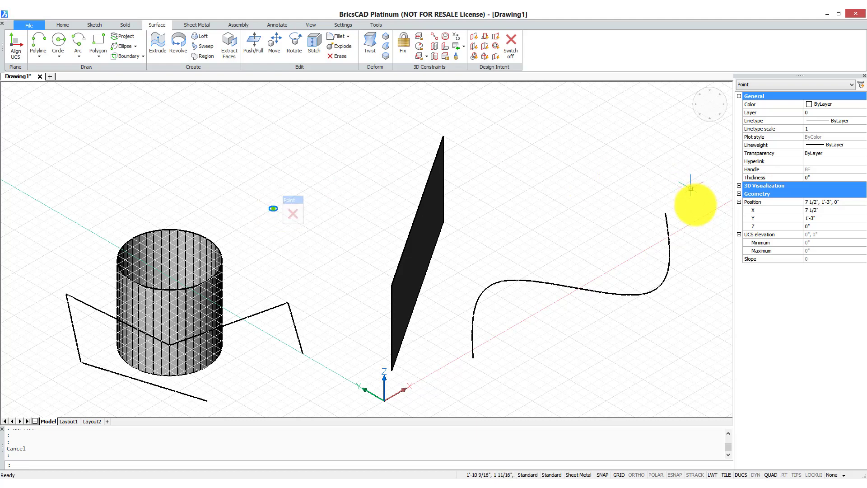
Give the point a 6" thickness so it stands as a thin post.
click(820, 176)
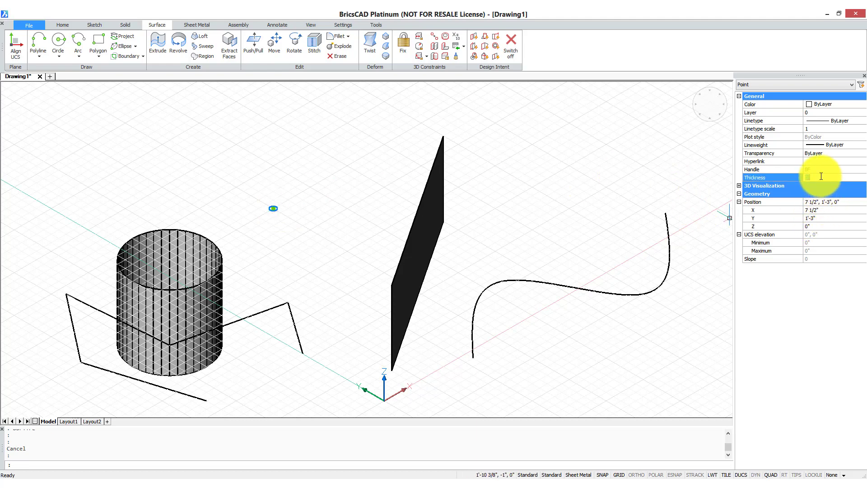
text(6)
key(Return)
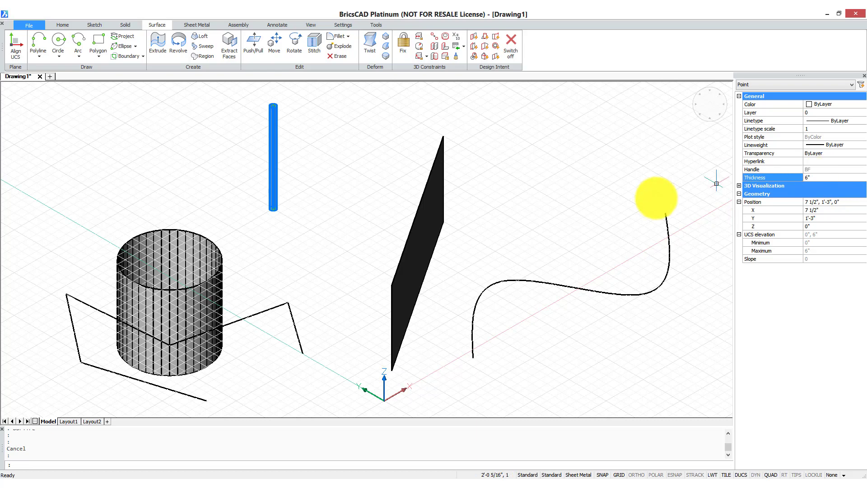
click(814, 226)
key(Escape)
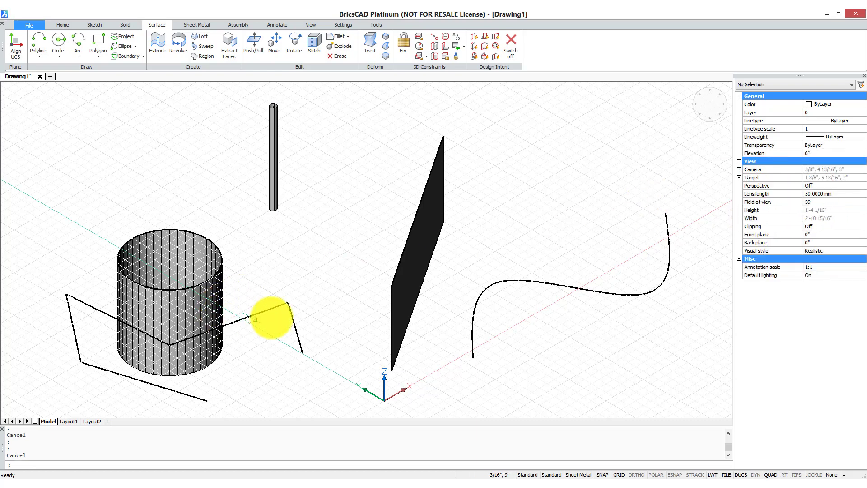
Set the zigzag polyline's thickness to 5" so it rises as walls.
click(283, 308)
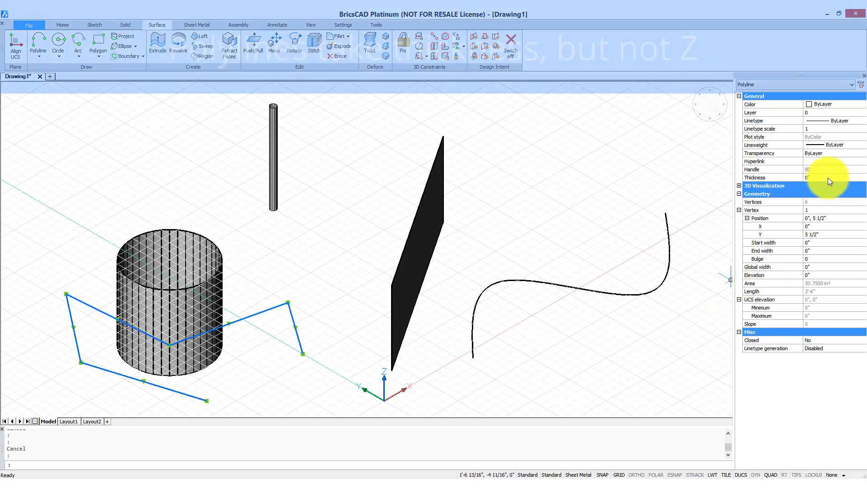
click(828, 178)
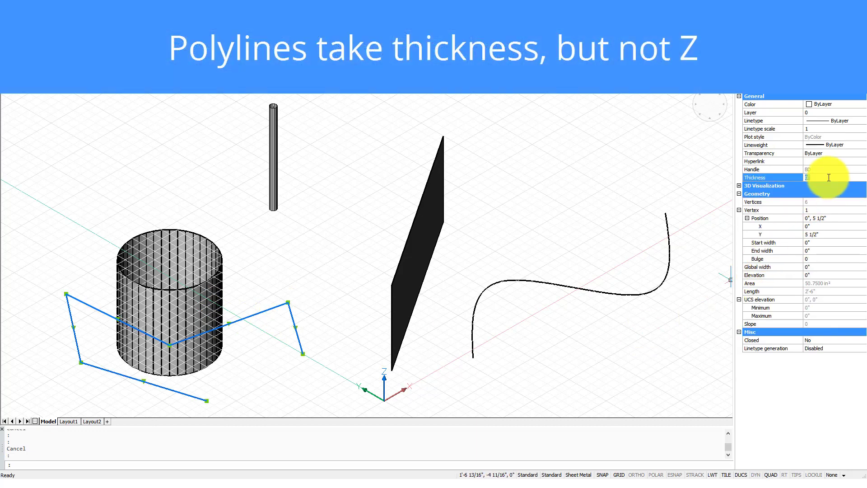
text(5)
key(Return)
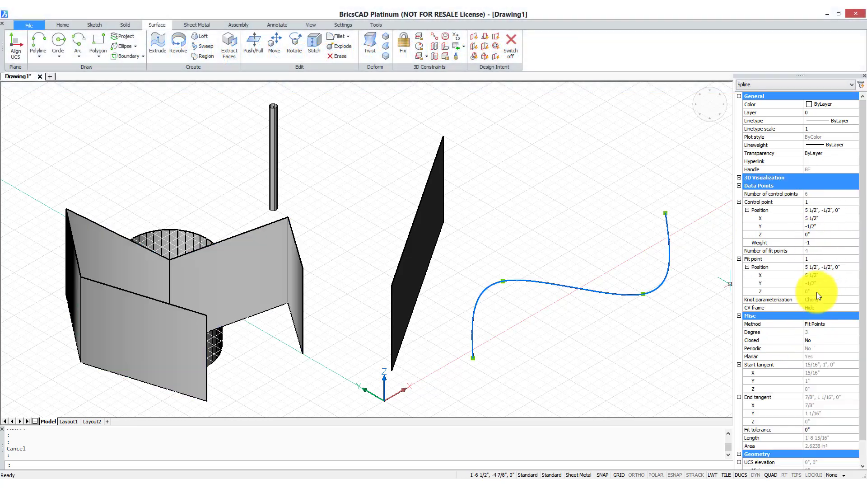
Set the Z of the spline's first fit point to 5".
click(818, 292)
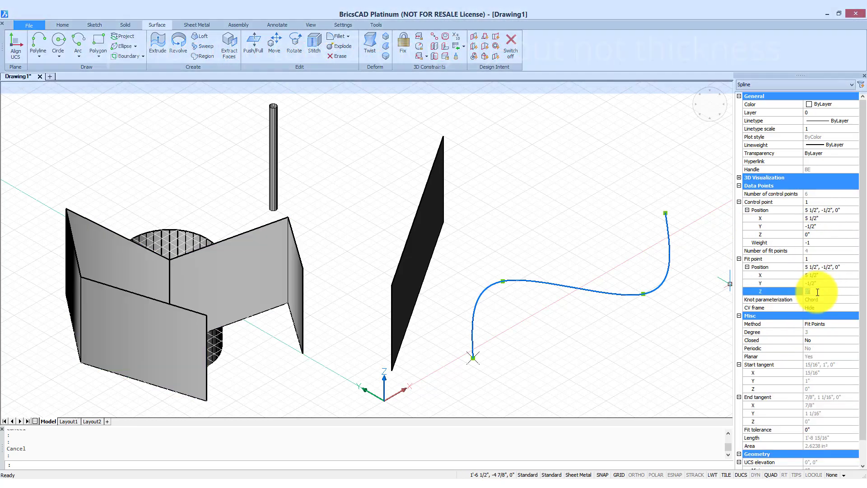
text(5)
key(Return)
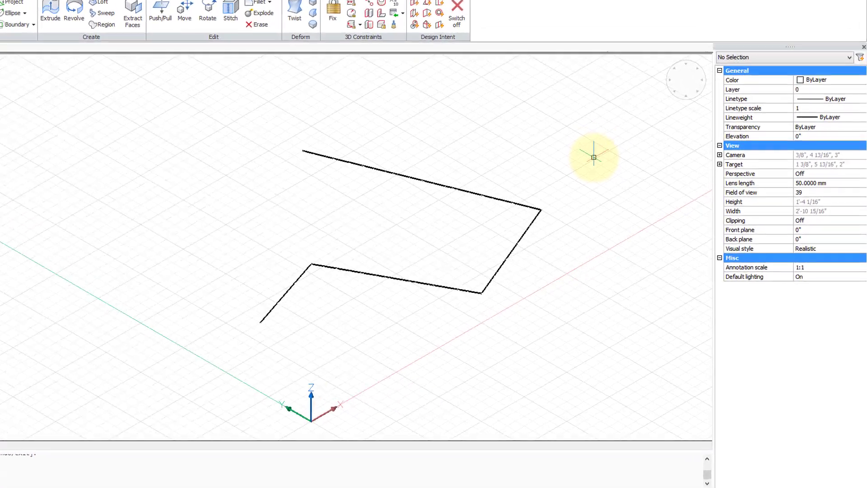
Set the 3D polyline's Vertex 1 Z to 5" and orbit to see it raised.
click(451, 194)
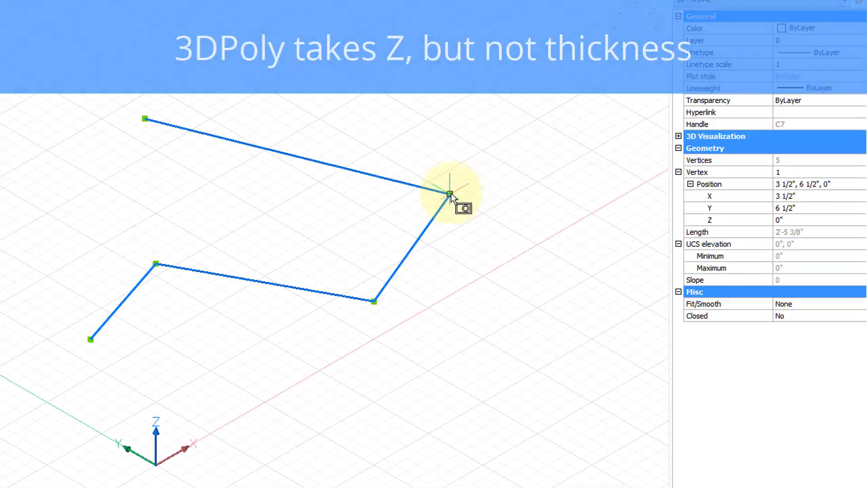
click(789, 221)
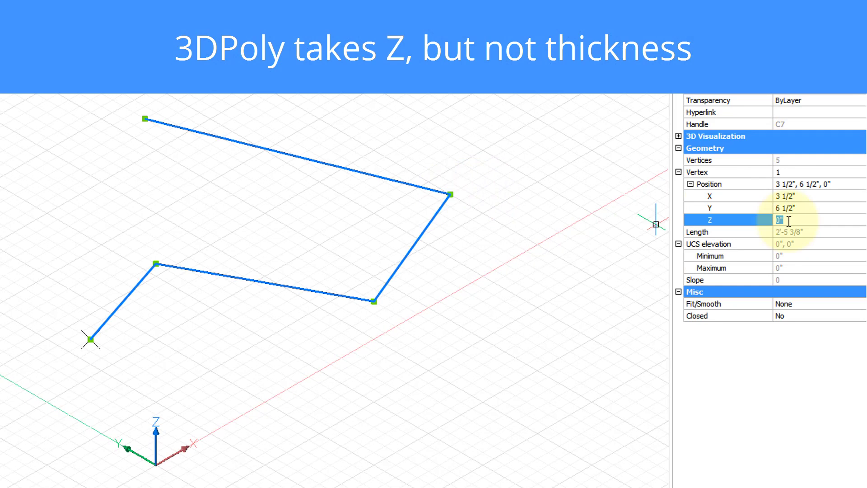
text(5)
key(Return)
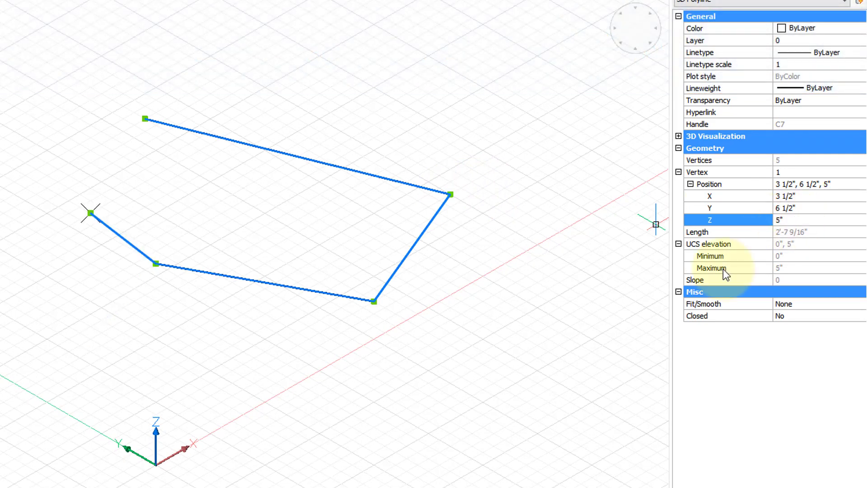
middle_drag(284, 397, 301, 384)
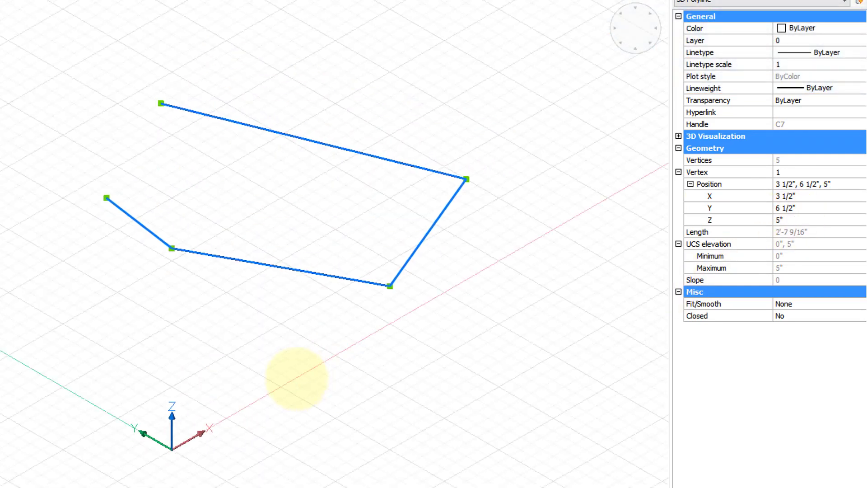
shift+middle_drag(232, 391, 396, 352)
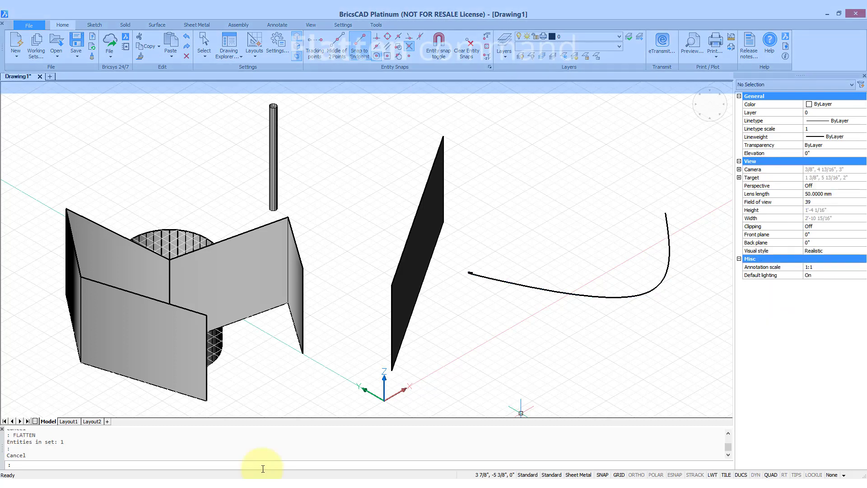
Flatten all objects with FLATTEN, then undo it with U.
text(FLAT)
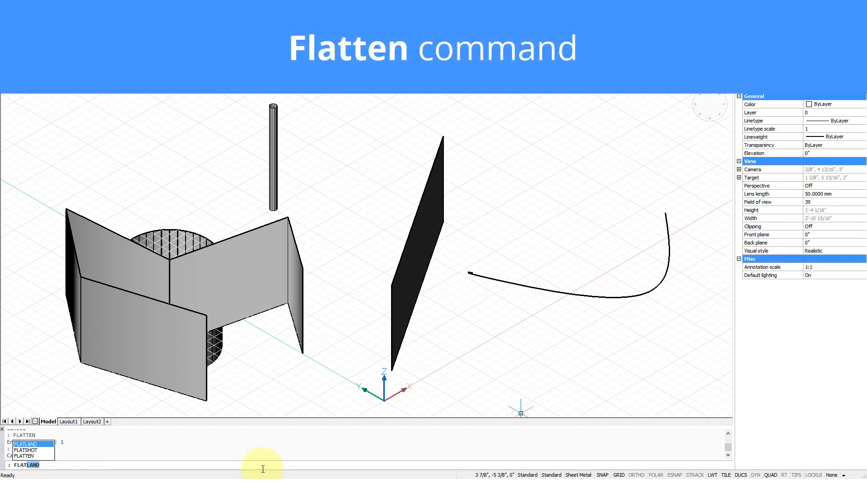
text(TEN)
key(Return)
text(all)
key(Return)
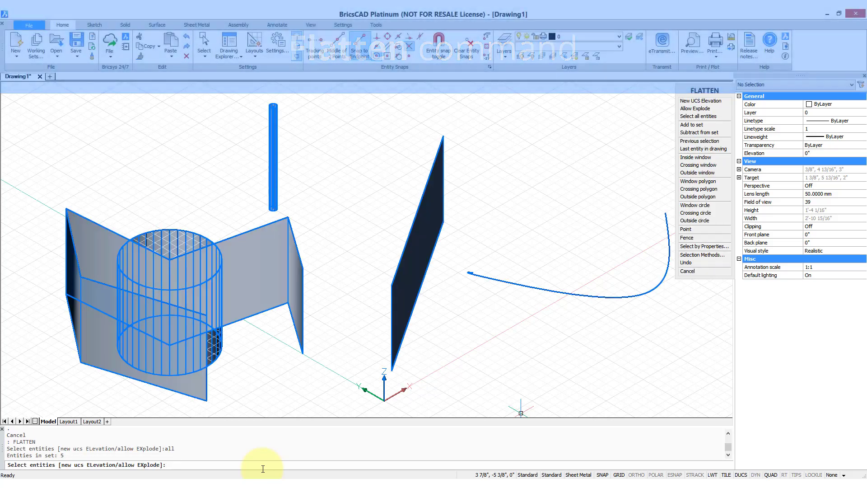
key(Return)
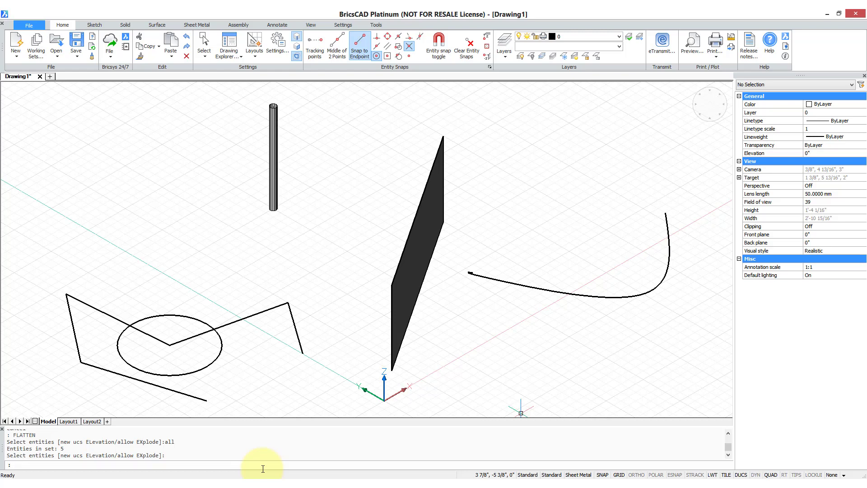
text(u)
key(Return)
key(Return)
key(Return)
text(u)
key(Return)
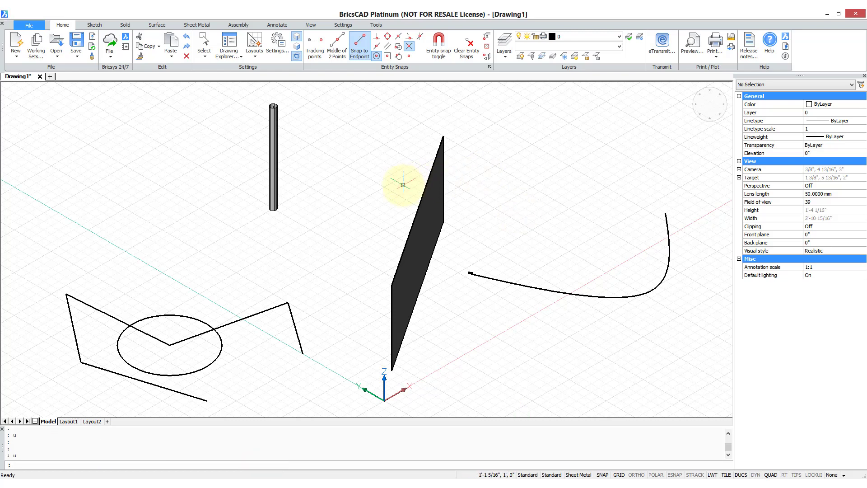
Set the thickness of both the extruded line and the point to 0.
click(435, 248)
click(273, 178)
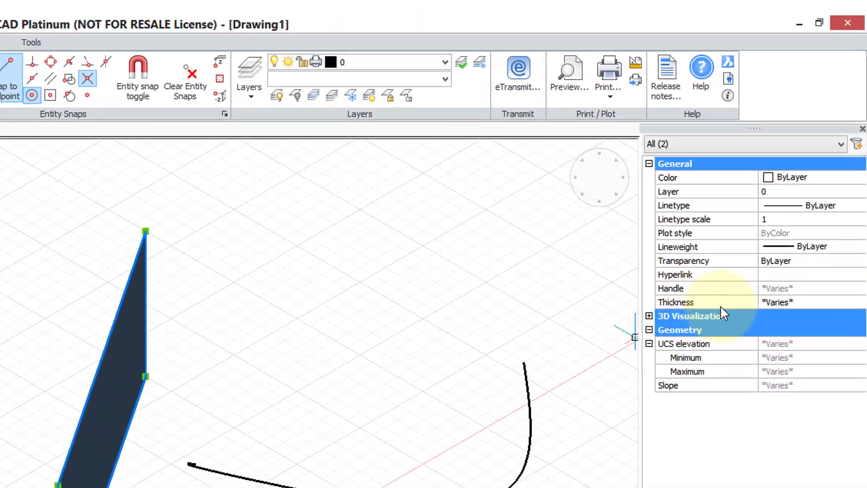
click(830, 234)
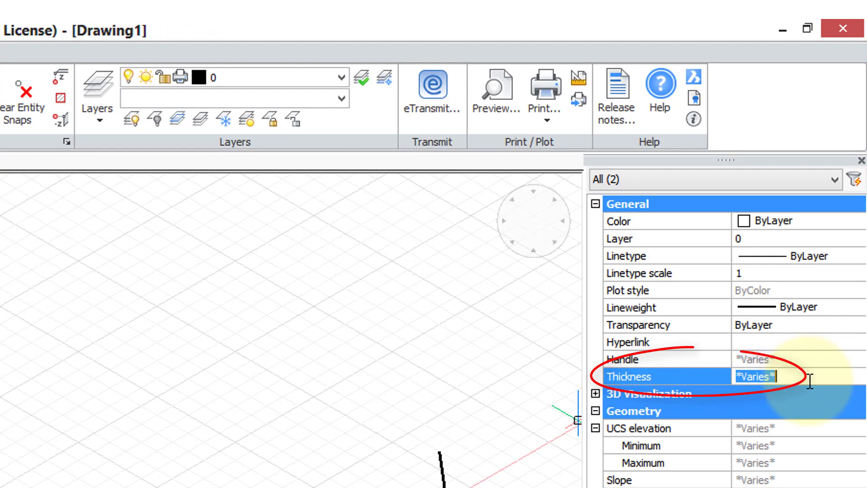
text(0)
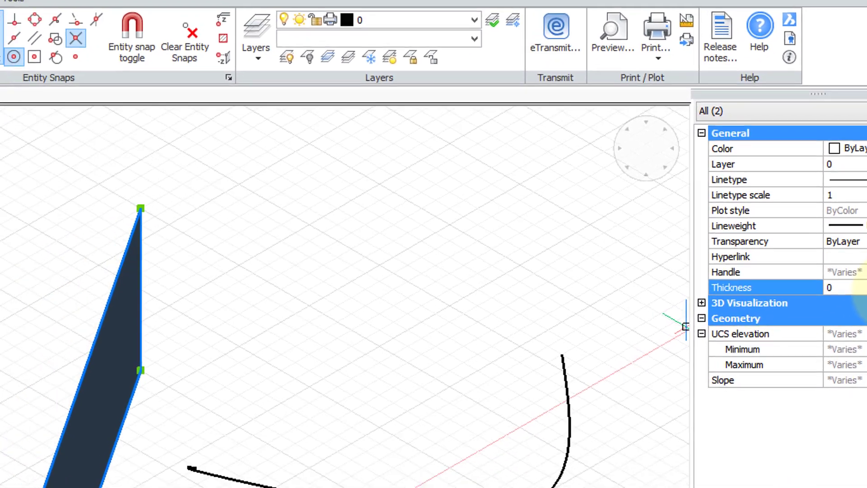
key(Return)
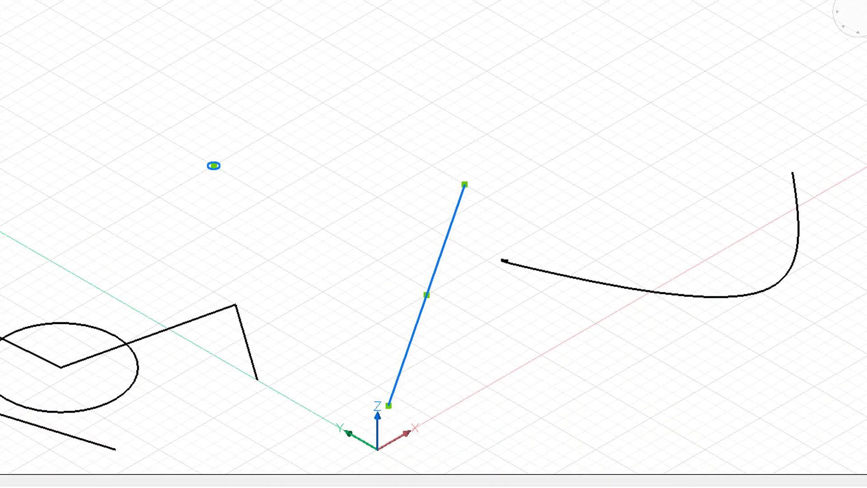